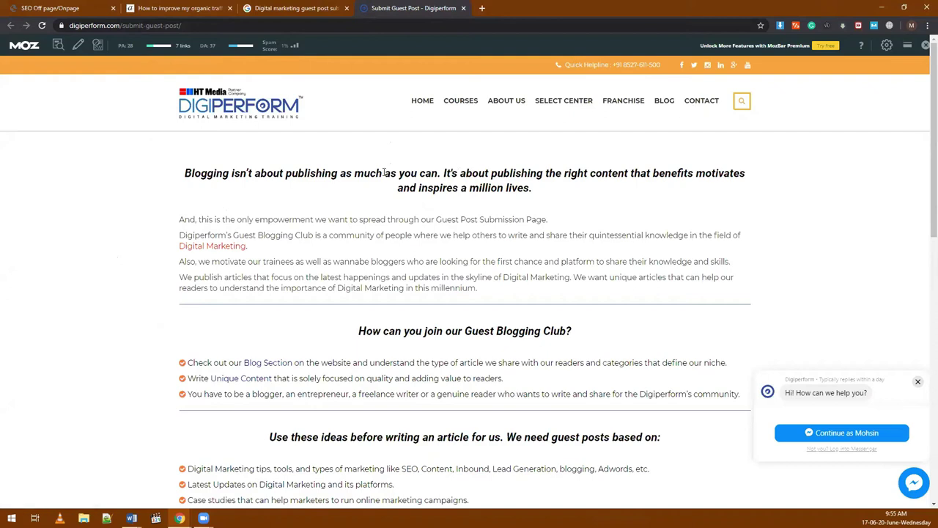
Step: Read through the Digiperform guest post guidelines down to the submission contact details
{"action": "scroll", "coordinate": [374, 215], "scroll_direction": "down", "scroll_amount": 2}
{"action": "scroll", "coordinate": [372, 214], "scroll_direction": "down", "scroll_amount": 2}
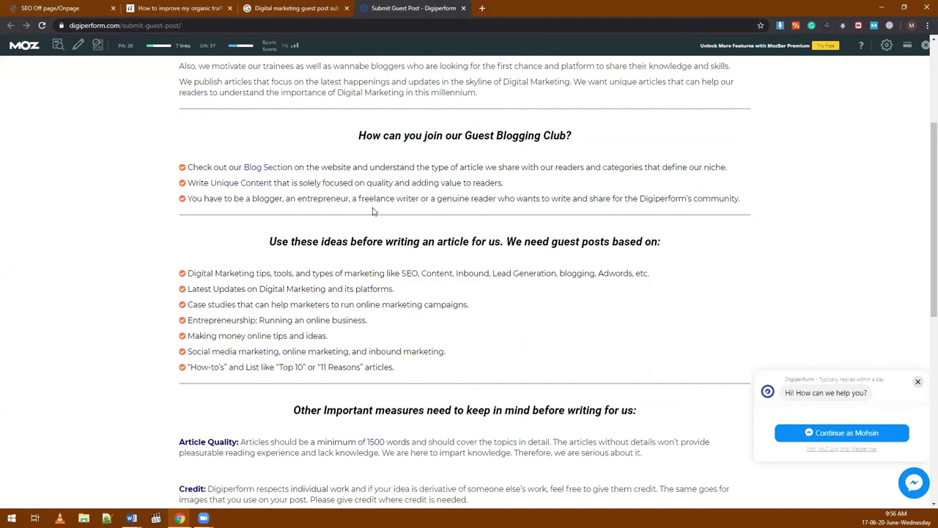
{"action": "scroll", "coordinate": [373, 211], "scroll_direction": "down", "scroll_amount": 4}
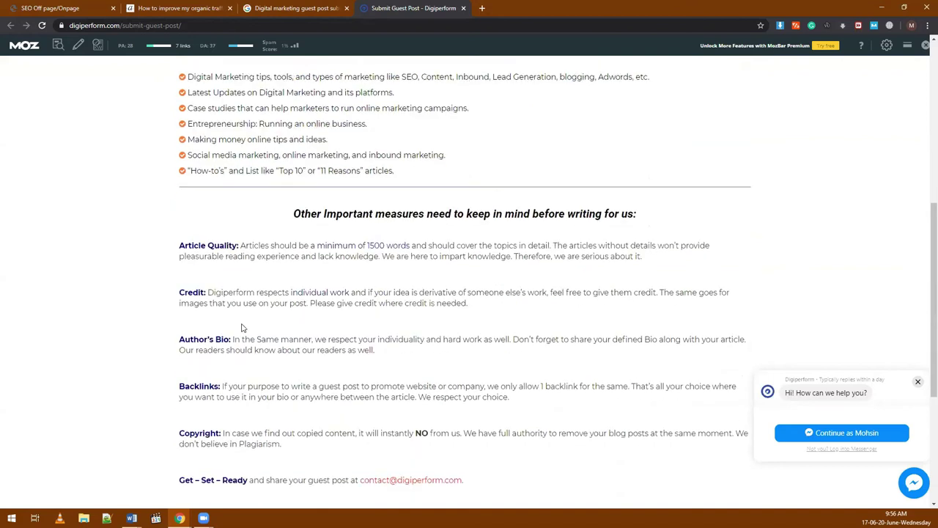
{"action": "scroll", "coordinate": [280, 268], "scroll_direction": "down", "scroll_amount": 1}
{"action": "scroll", "coordinate": [280, 268], "scroll_direction": "down", "scroll_amount": 1}
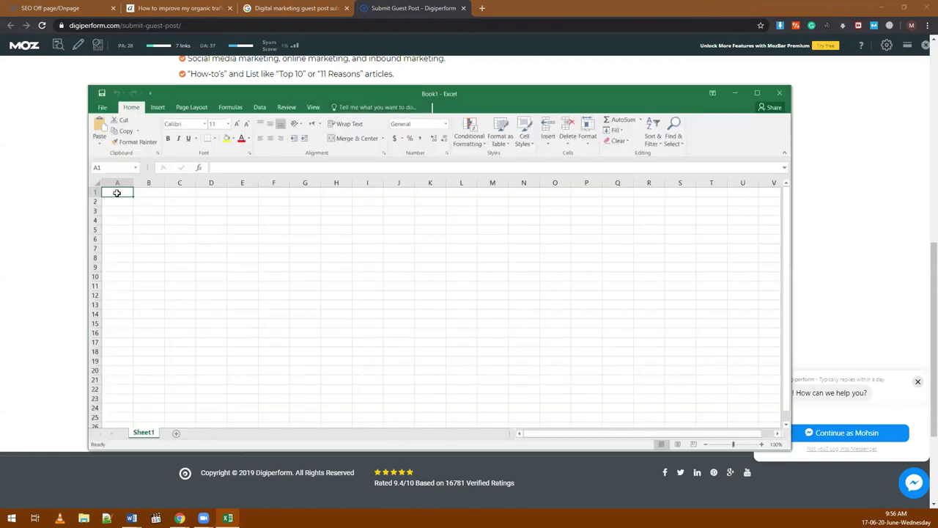
Step: In the blank Excel workbook, enter the row 1 headings Website Domain, DA, PA, Spam, Contact and Rel
{"action": "type", "text": "Wev"}
{"action": "key", "text": "BackSpace"}
{"action": "key", "text": "BackSpace"}
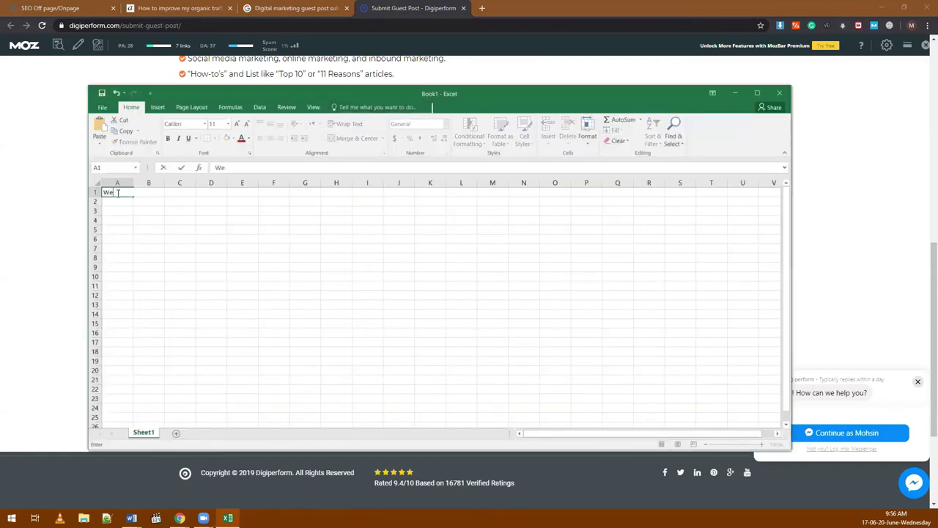
{"action": "type", "text": "bsite Domain"}
{"action": "key", "text": "Tab"}
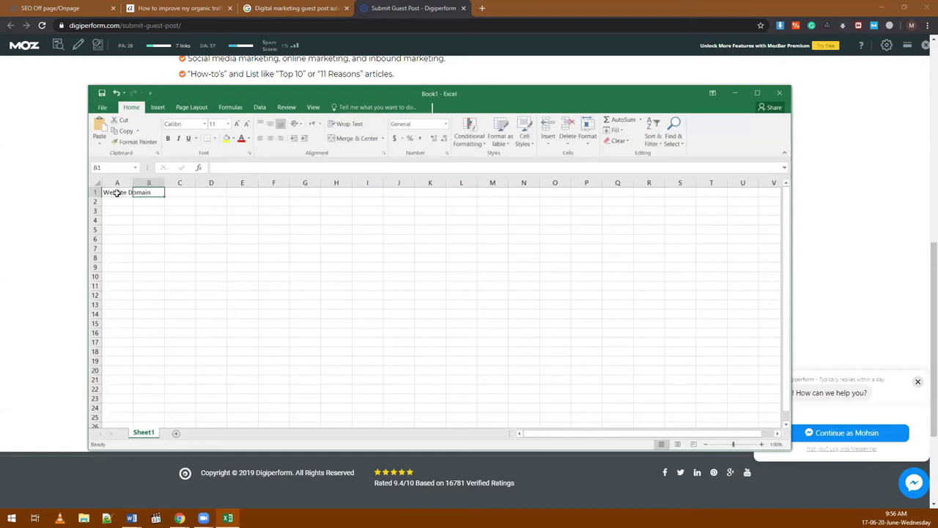
{"action": "type", "text": "DA"}
{"action": "key", "text": "Tab"}
{"action": "type", "text": "PA"}
{"action": "key", "text": "Tab"}
{"action": "type", "text": "Spam"}
{"action": "key", "text": "Tab"}
{"action": "type", "text": "Contact"}
{"action": "key", "text": "Tab"}
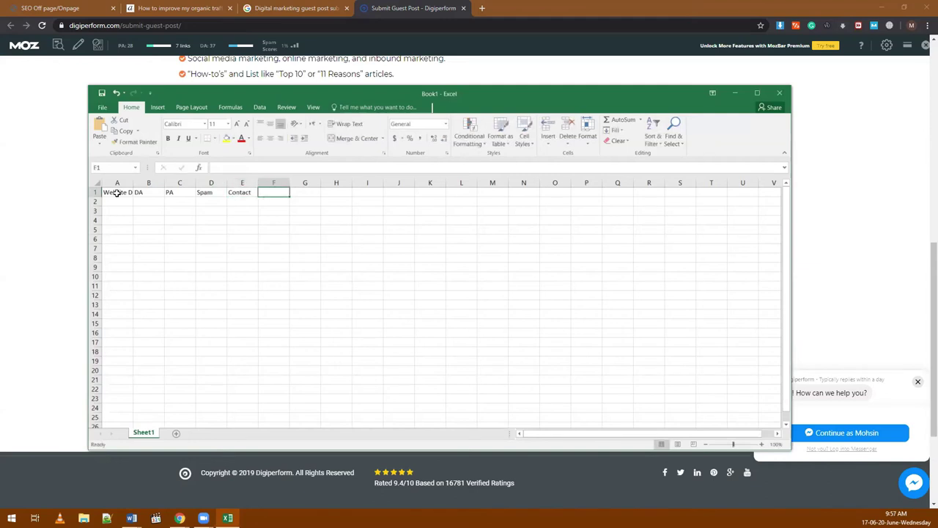
{"action": "type", "text": "Rel"}
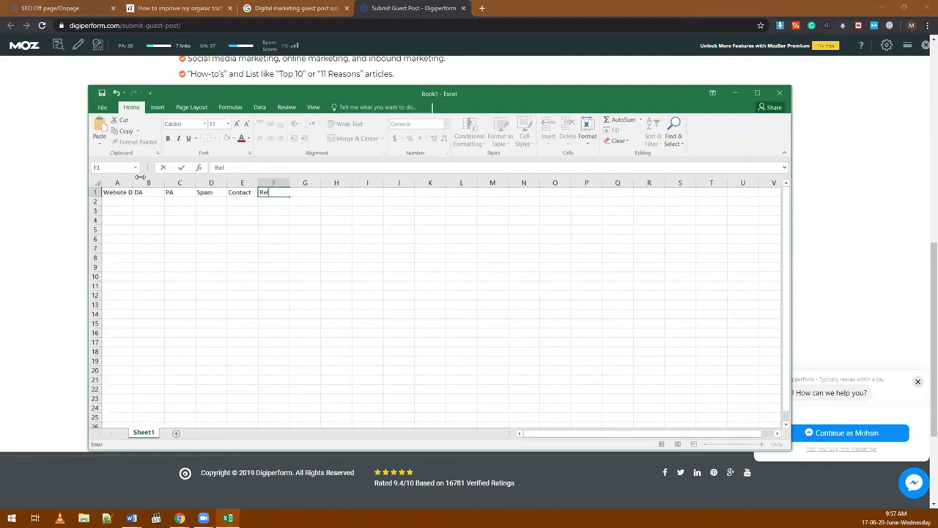
Step: Copy the guest post page's URL from Chrome into cells A2 and F2 of the Excel sheet
{"action": "left_click", "coordinate": [119, 203]}
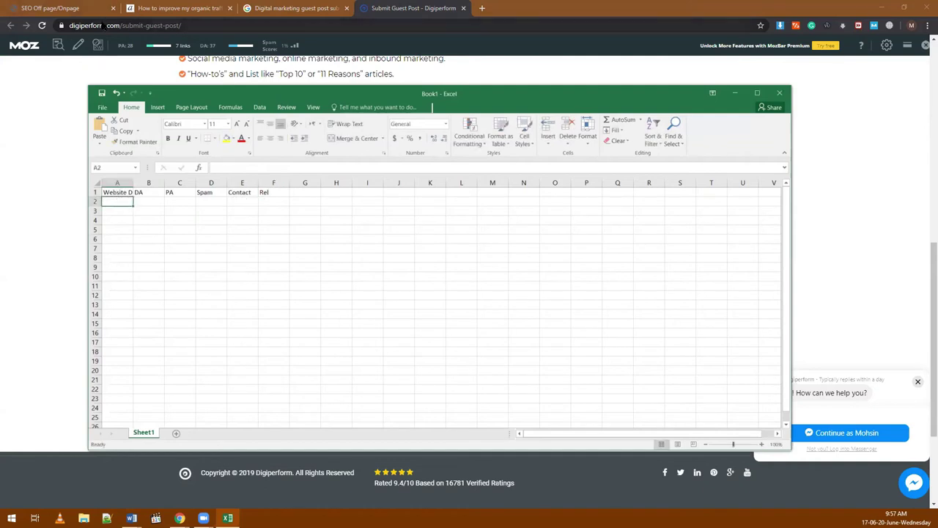
{"action": "left_click", "coordinate": [104, 26]}
{"action": "key", "text": "ctrl+c"}
{"action": "key", "text": "alt+Tab"}
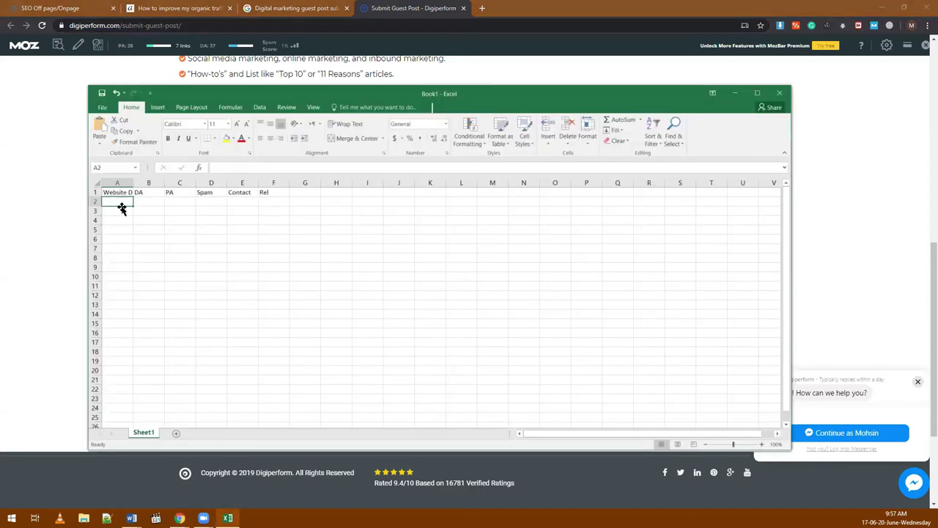
{"action": "key", "text": "ctrl+v"}
{"action": "left_click", "coordinate": [264, 201]}
{"action": "key", "text": "ctrl+v"}
Step: Fill in the site's metrics in row 2 with DA 37, PA 28 and Spam 1
{"action": "left_click", "coordinate": [148, 206]}
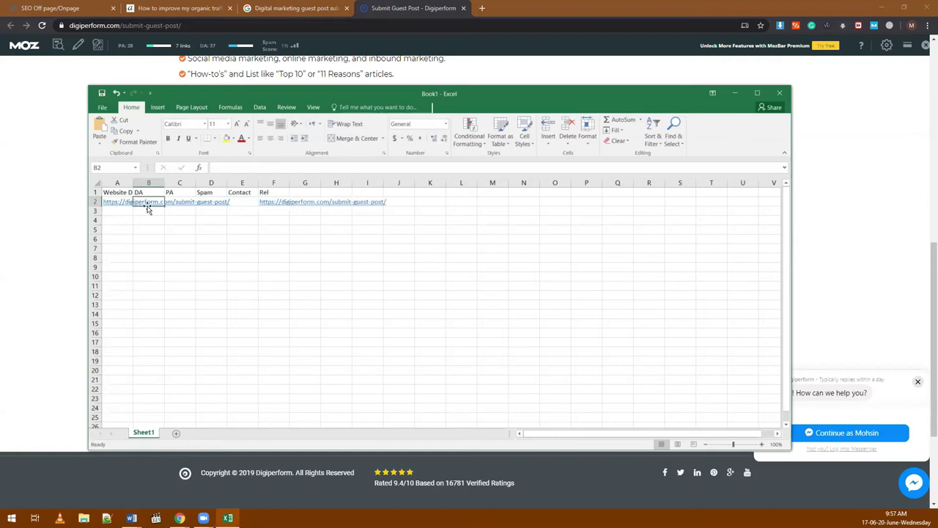
{"action": "type", "text": "37"}
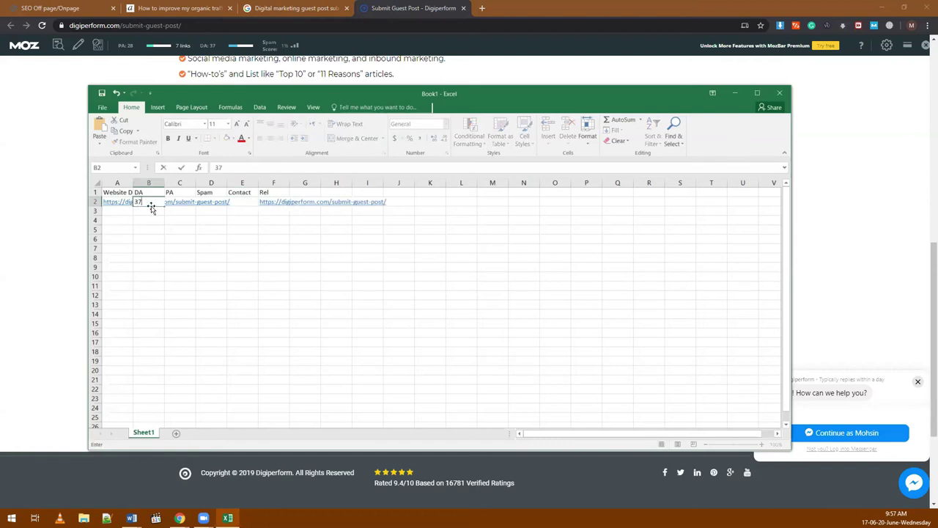
{"action": "key", "text": "Tab"}
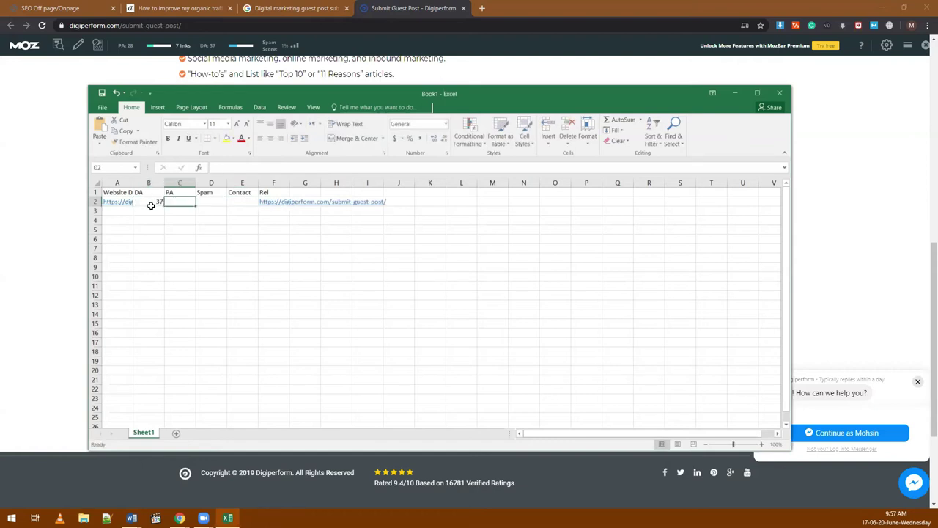
{"action": "type", "text": "28"}
{"action": "key", "text": "Tab"}
{"action": "type", "text": "1"}
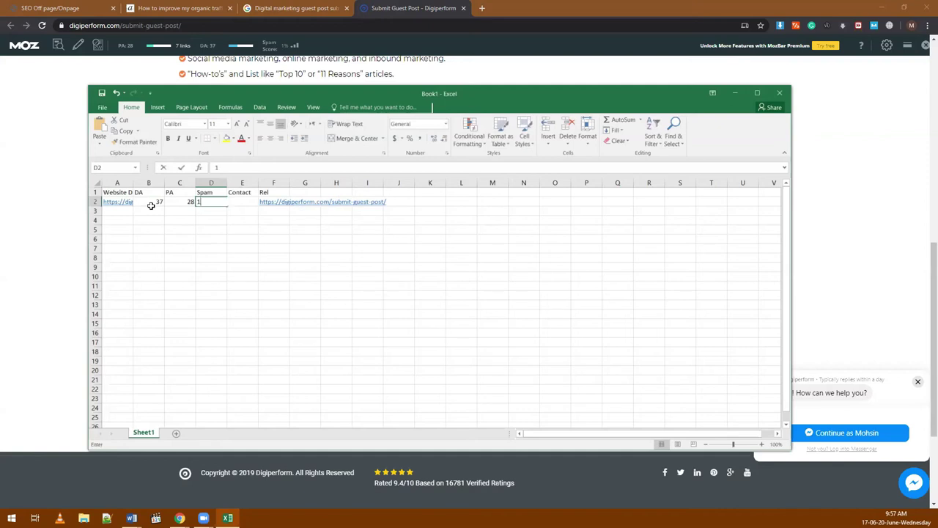
{"action": "key", "text": "Tab"}
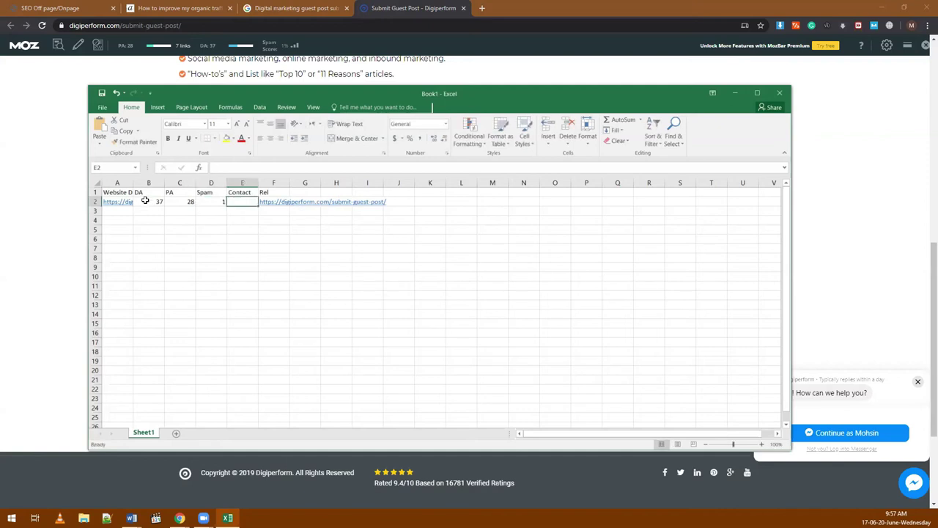
Step: Copy the guest post contact e-mail from the Digiperform page in Chrome into cell E2 of the Excel sheet
{"action": "key", "text": "alt+Tab"}
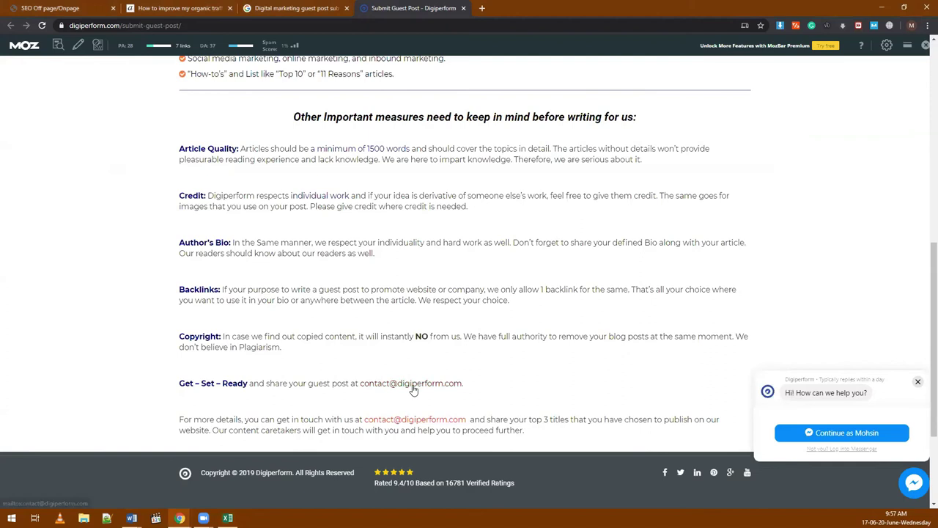
{"action": "right_click", "coordinate": [412, 384]}
{"action": "left_click", "coordinate": [442, 470]}
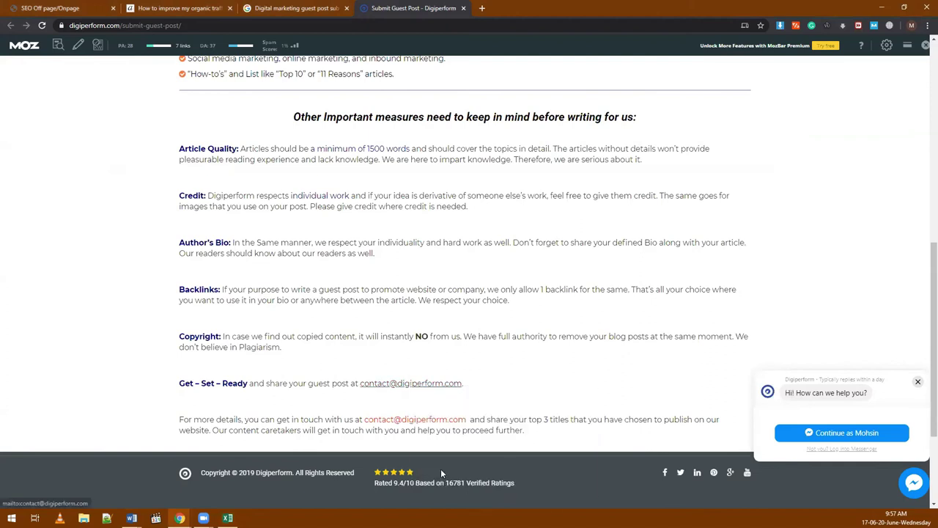
{"action": "key", "text": "alt+Tab"}
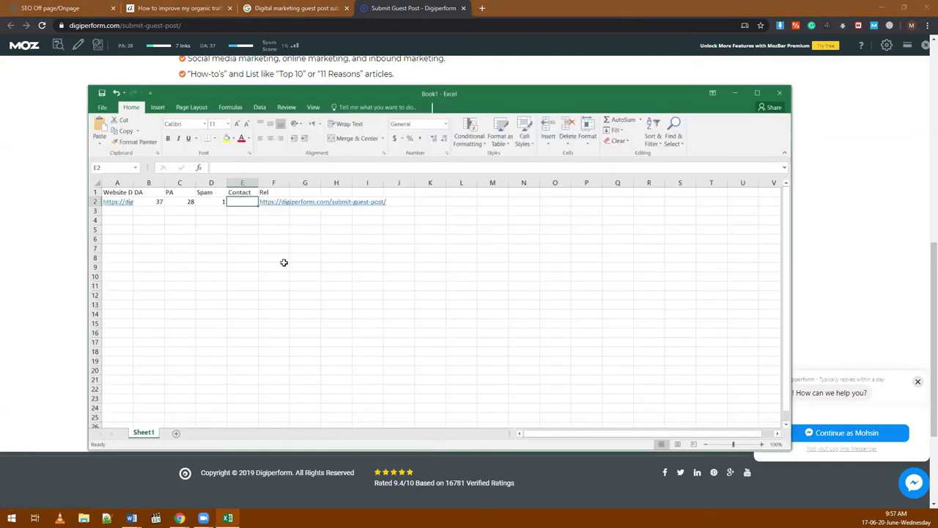
{"action": "key", "text": "ctrl+v"}
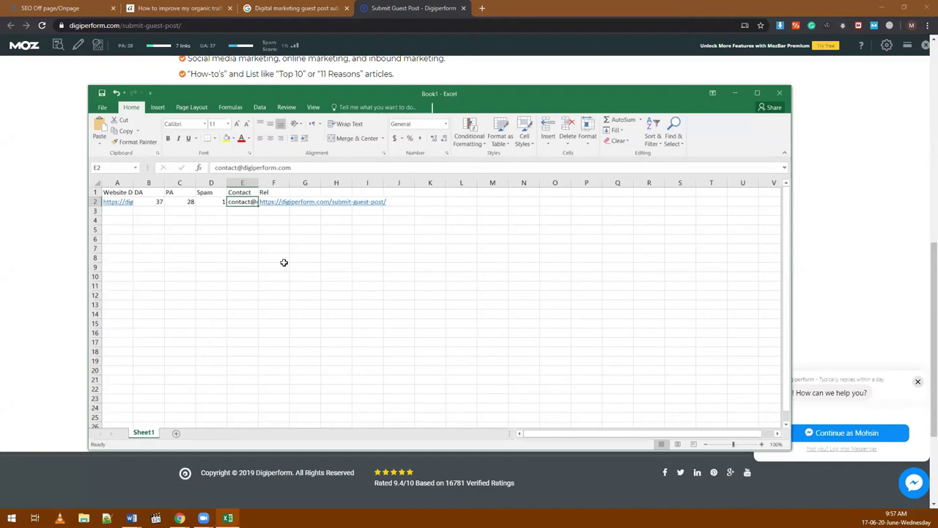
Step: Switch to email template.docx in Word and delete the vikingbags.com HTML link code
{"action": "left_click", "coordinate": [120, 512]}
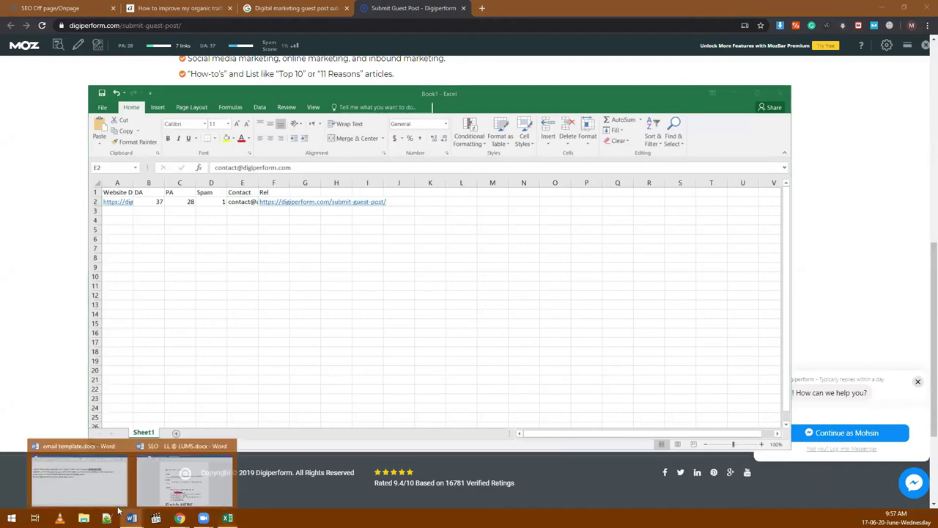
{"action": "left_click", "coordinate": [87, 471]}
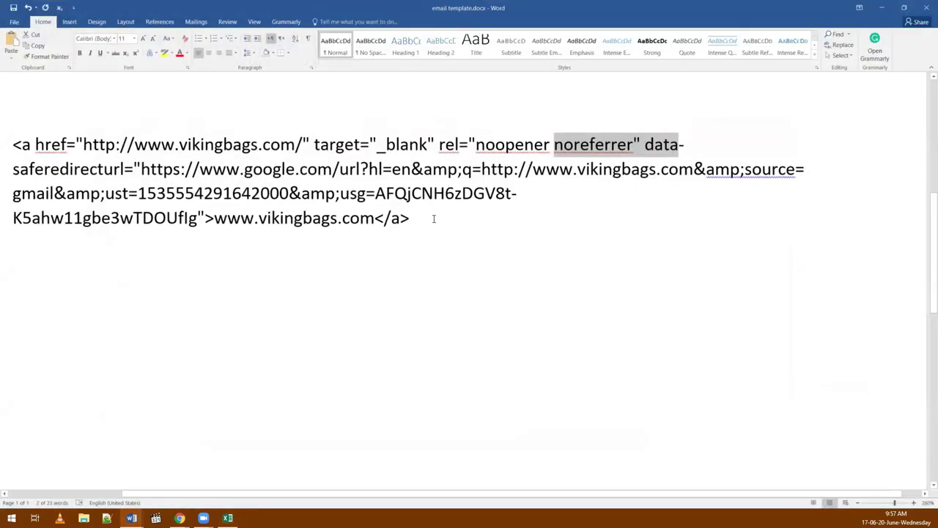
{"action": "left_click", "coordinate": [434, 218]}
{"action": "key", "text": "shift+Up"}
{"action": "key", "text": "shift+Up"}
{"action": "key", "text": "shift+Up"}
{"action": "key", "text": "shift+Up"}
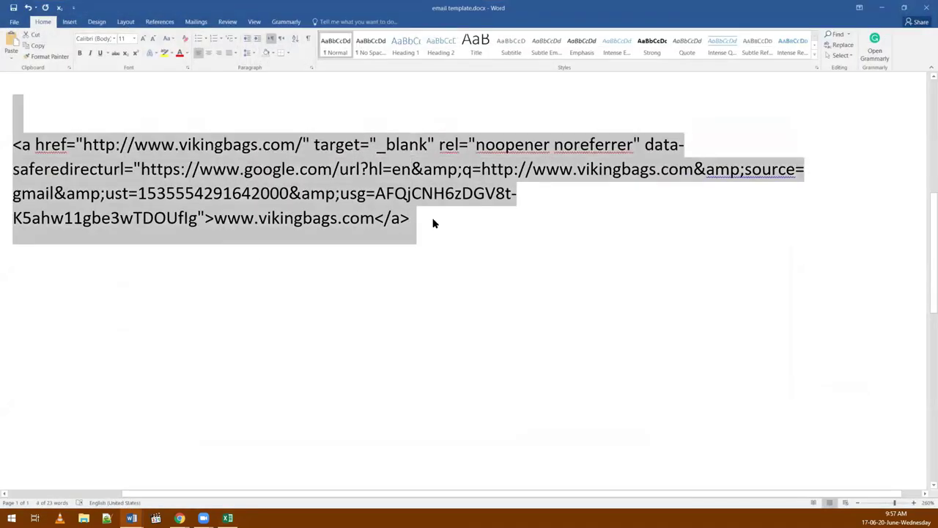
{"action": "key", "text": "Delete"}
Step: Review the outreach email outline, highlighting the Greetings and Quality Pitch lines in turn
{"action": "scroll", "coordinate": [434, 218], "scroll_direction": "up", "scroll_amount": 5}
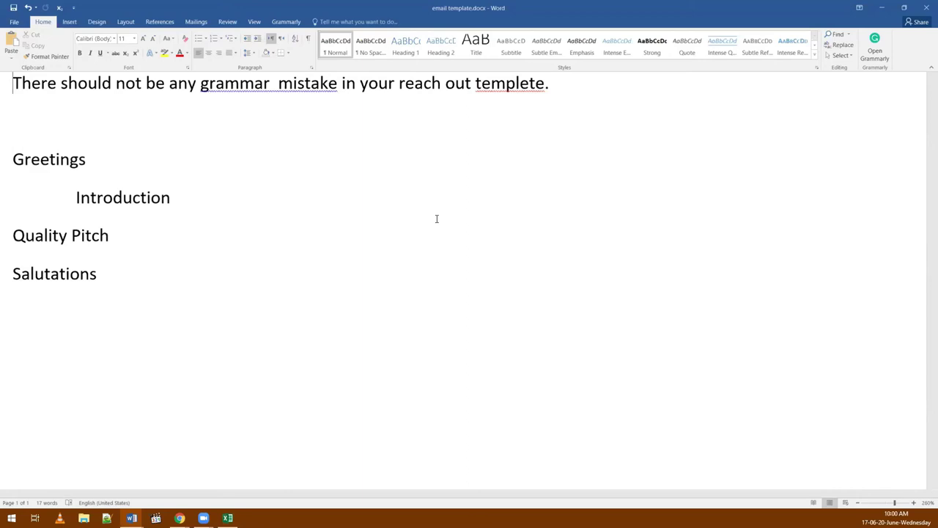
{"action": "triple_click", "coordinate": [46, 160]}
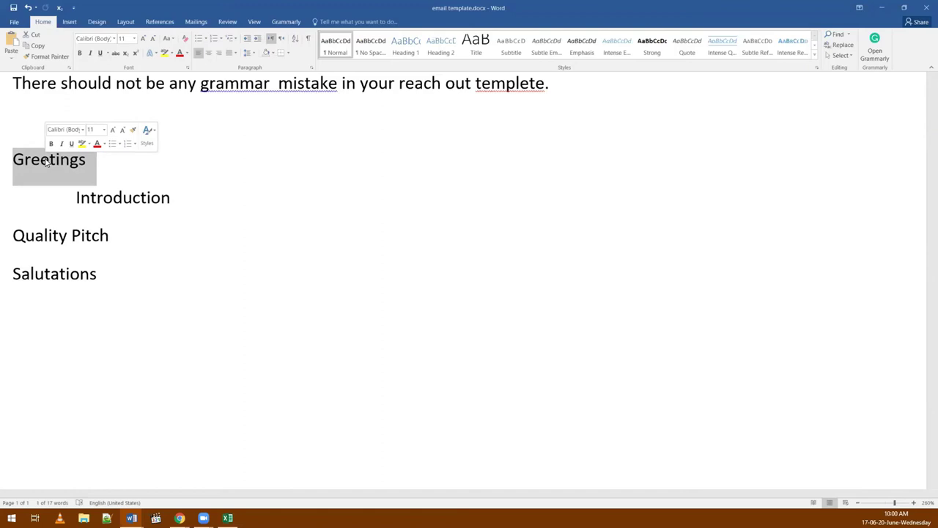
{"action": "left_click", "coordinate": [56, 237]}
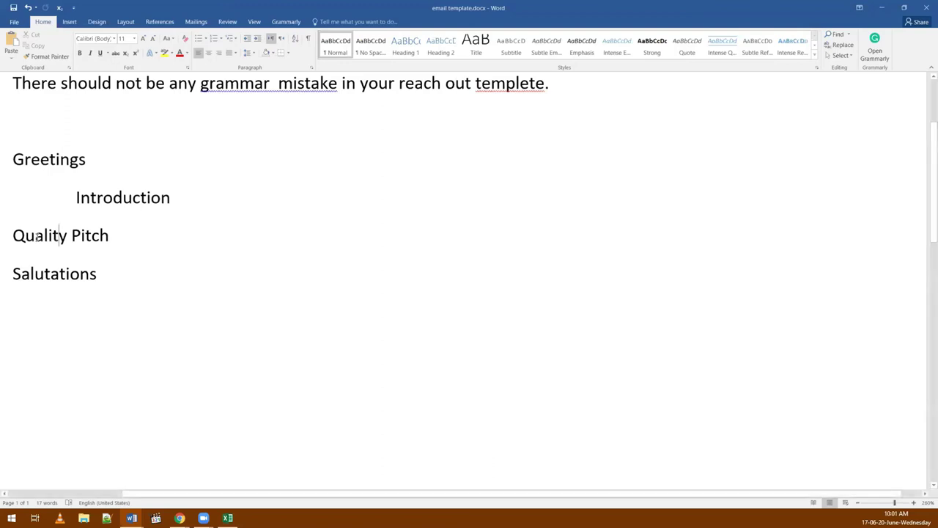
{"action": "double_click", "coordinate": [44, 236]}
{"action": "left_click", "coordinate": [44, 235]}
{"action": "triple_click", "coordinate": [44, 235]}
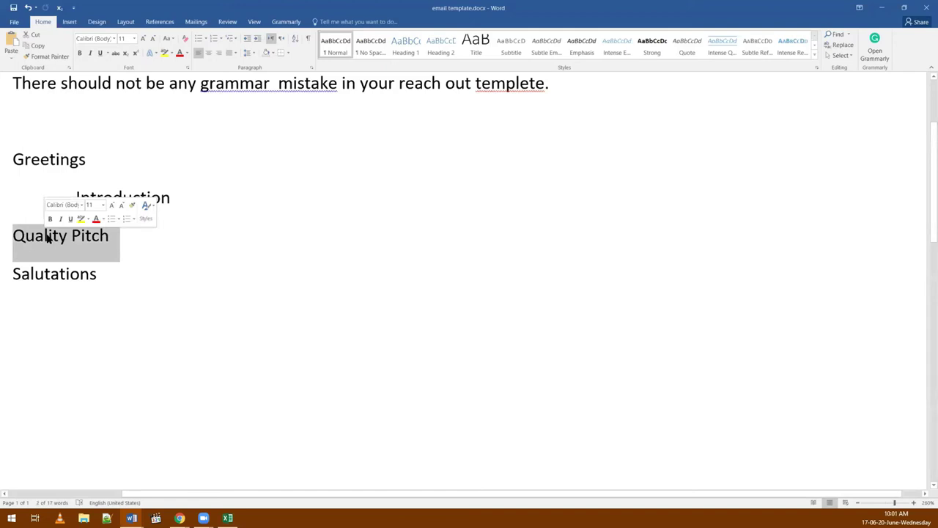
{"action": "left_click", "coordinate": [53, 189]}
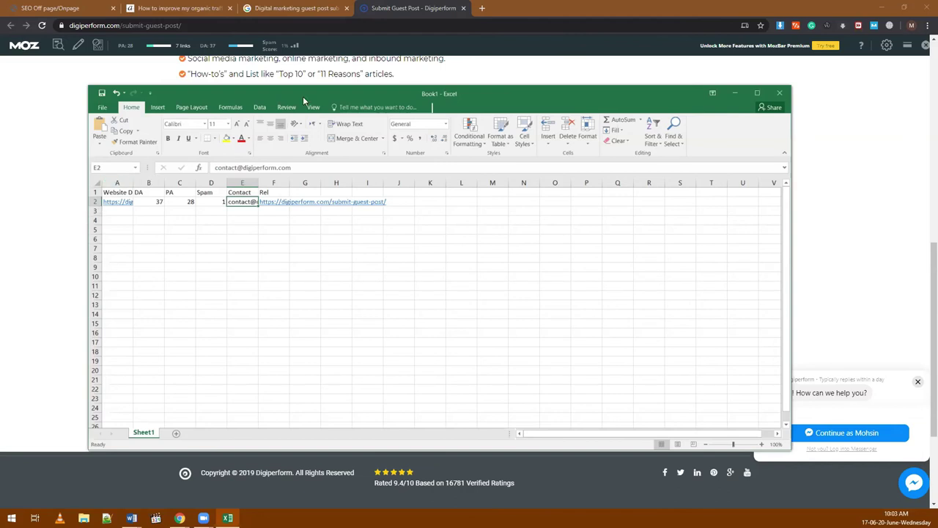
Step: Minimize the Excel workbook and view the Broken Link Building slide in the SEO Off page/Onpage PDF in Chrome
{"action": "left_click", "coordinate": [731, 98]}
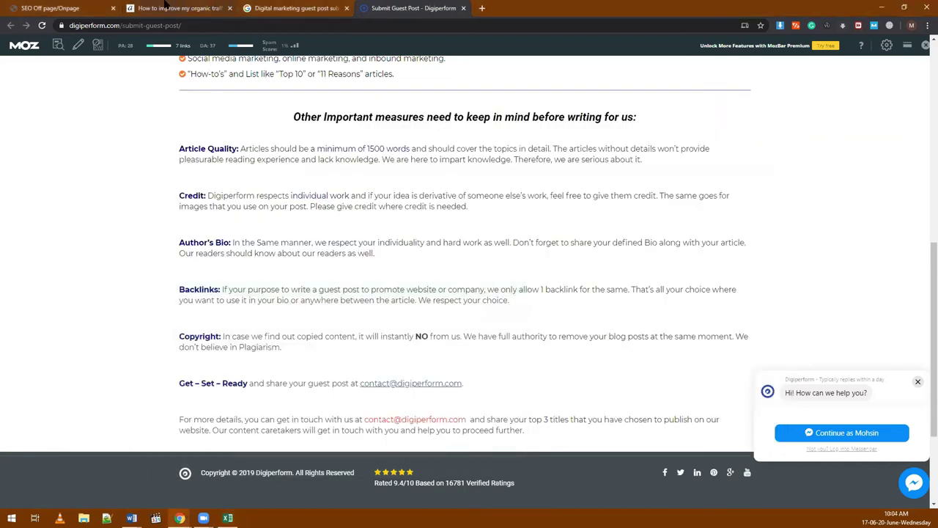
{"action": "left_click", "coordinate": [176, 8]}
{"action": "left_click", "coordinate": [40, 7]}
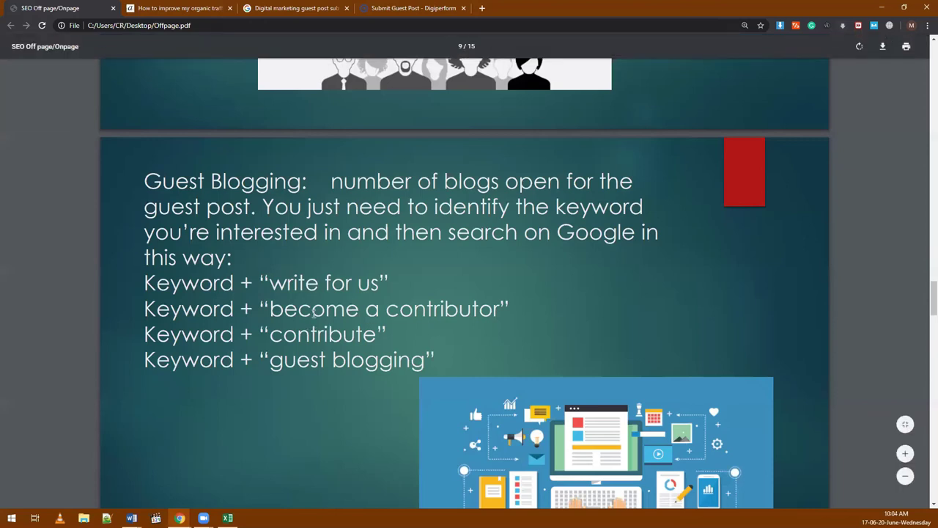
{"action": "scroll", "coordinate": [304, 324], "scroll_direction": "down", "scroll_amount": 5}
{"action": "scroll", "coordinate": [301, 320], "scroll_direction": "down", "scroll_amount": 3}
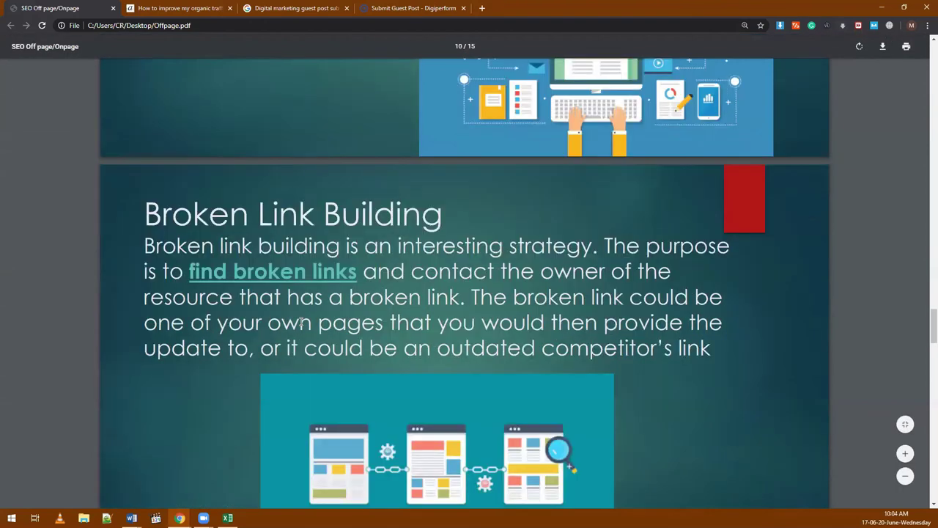